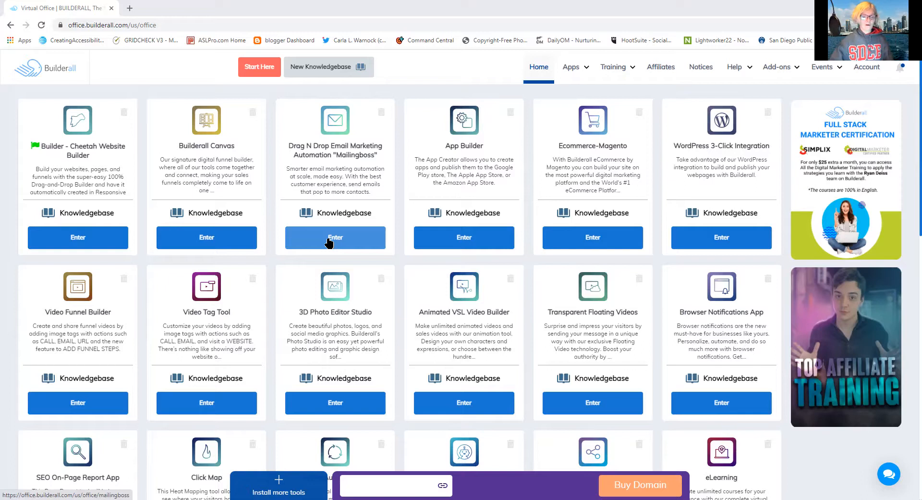
Launch the Mailingboss email marketing tool from the Builderall office and display the existing subscriber lists.
{"action": "left_click", "coordinate": [329, 242]}
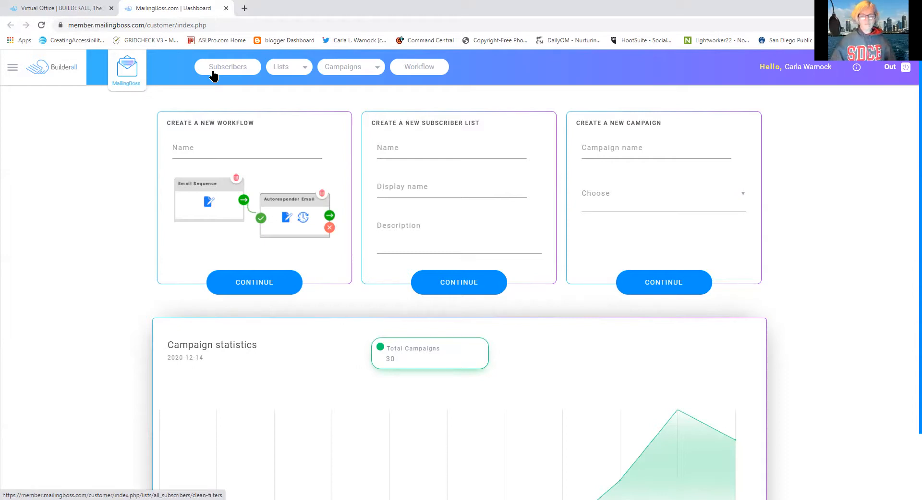
{"action": "left_click", "coordinate": [287, 76]}
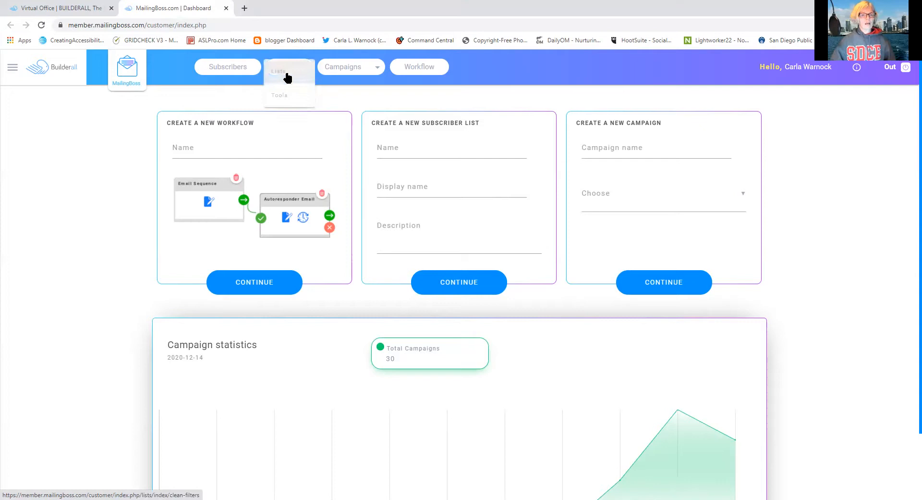
{"action": "left_click", "coordinate": [287, 77]}
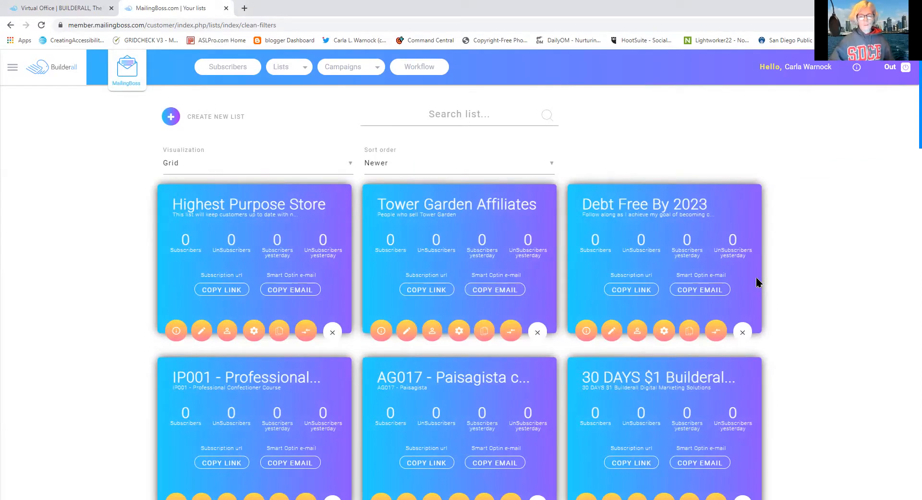
{"action": "left_click", "coordinate": [345, 69]}
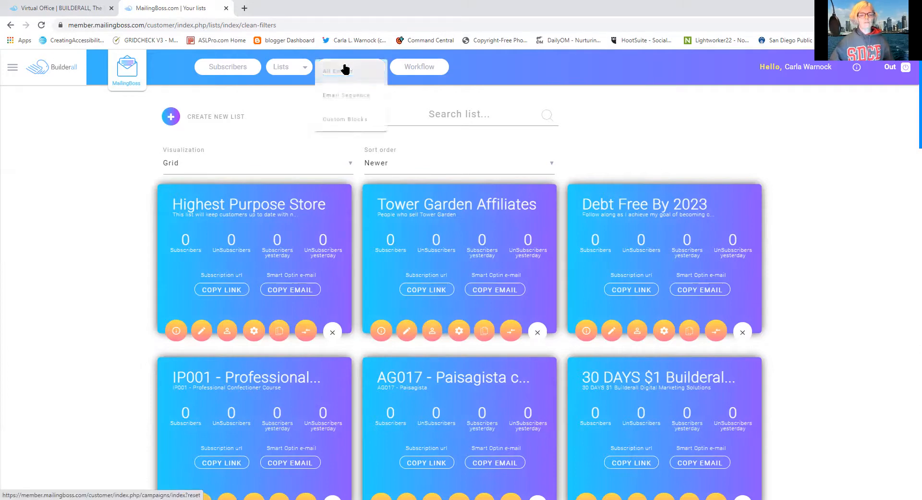
{"action": "left_click", "coordinate": [508, 91]}
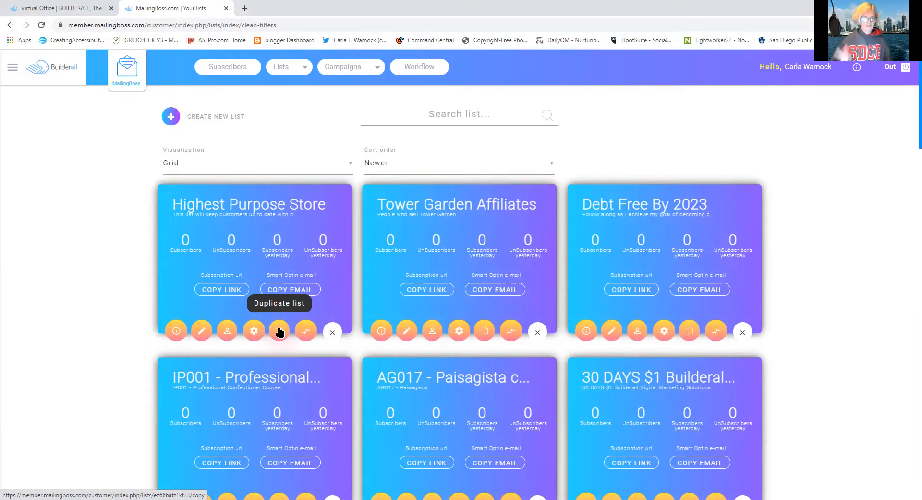
Show all email campaigns and look through the first page of campaign entries.
{"action": "left_click", "coordinate": [349, 73]}
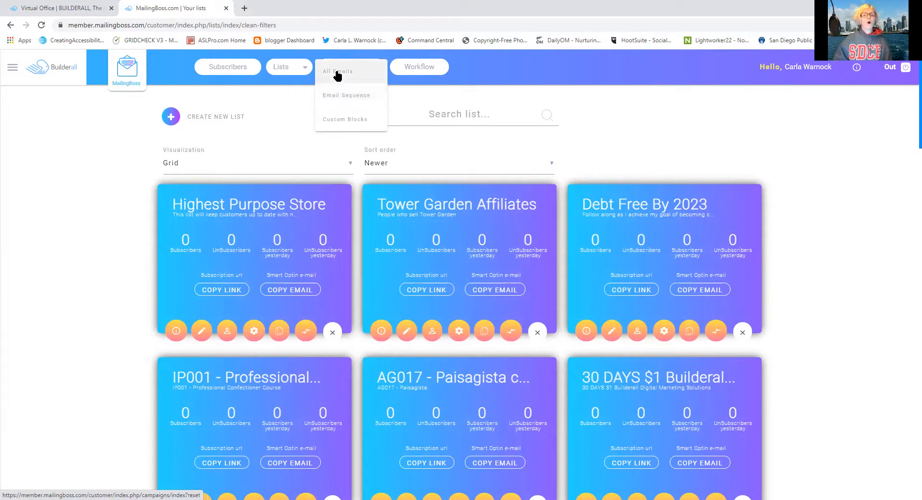
{"action": "left_click", "coordinate": [338, 73]}
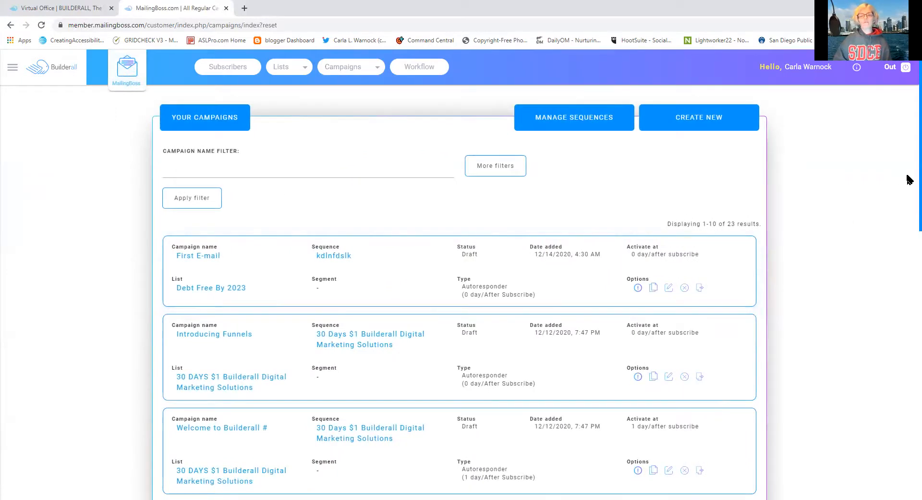
{"action": "scroll", "coordinate": [909, 180], "scroll_direction": "down", "scroll_amount": 8}
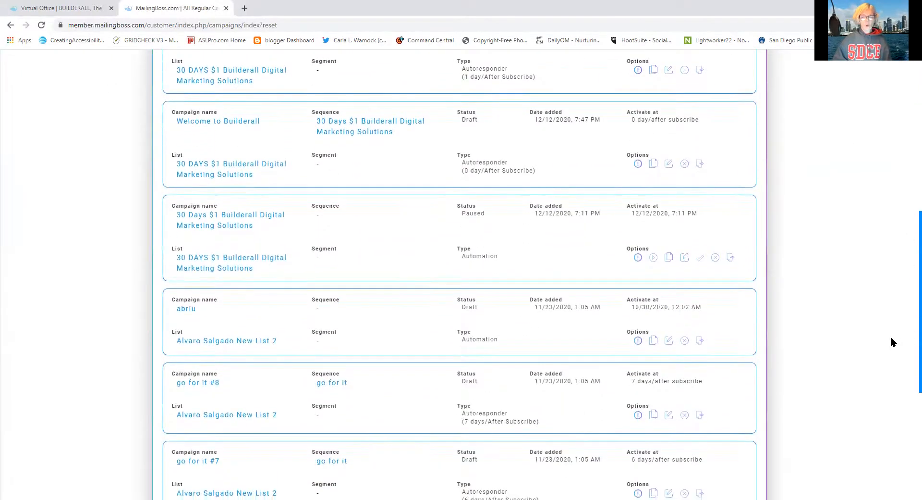
{"action": "scroll", "coordinate": [892, 341], "scroll_direction": "down", "scroll_amount": 5}
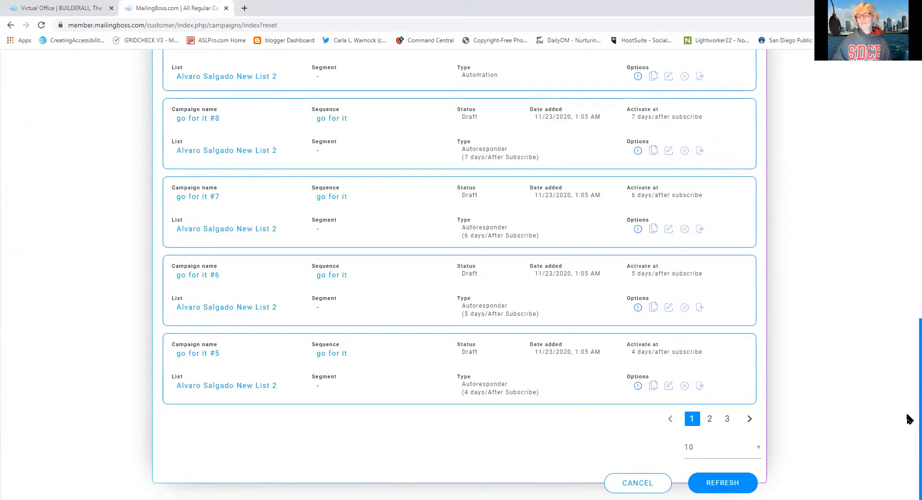
{"action": "scroll", "coordinate": [908, 401], "scroll_direction": "up", "scroll_amount": 15}
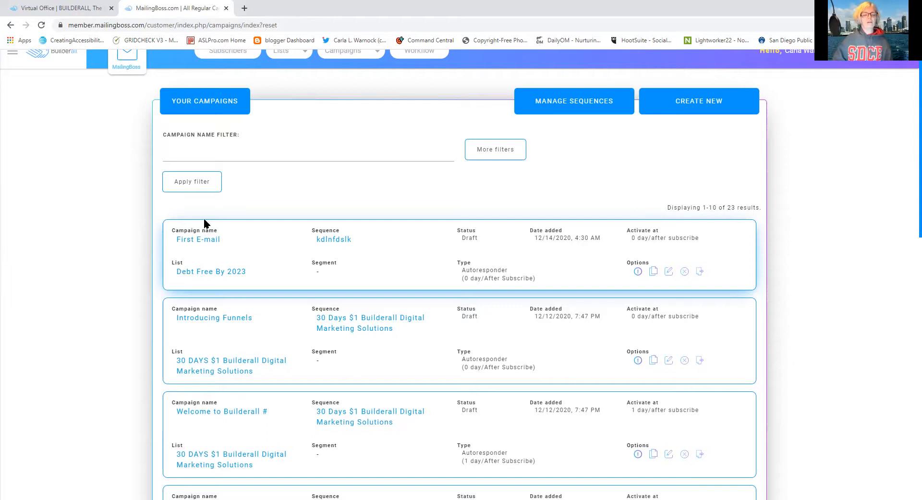
Show the email sequences and examine the campaigns grouped under each one.
{"action": "left_click", "coordinate": [351, 59]}
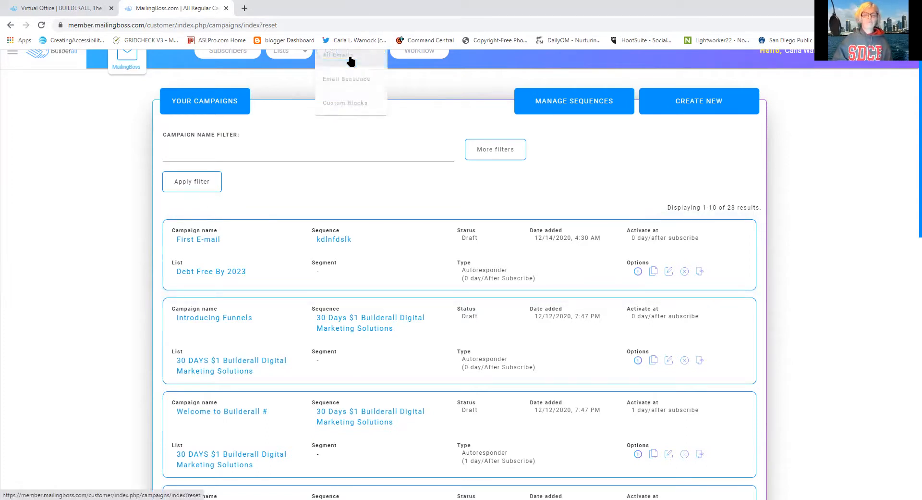
{"action": "left_click", "coordinate": [350, 79]}
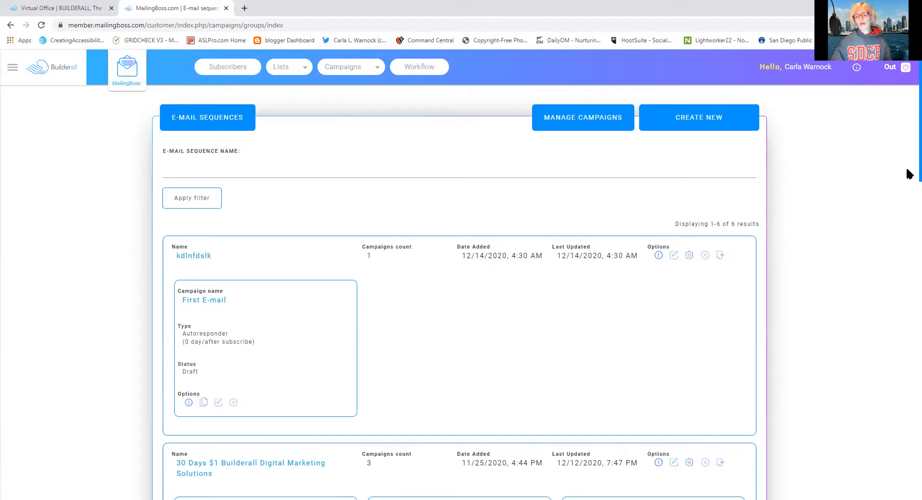
{"action": "scroll", "coordinate": [908, 170], "scroll_direction": "down", "scroll_amount": 6}
{"action": "scroll", "coordinate": [910, 263], "scroll_direction": "down", "scroll_amount": 3}
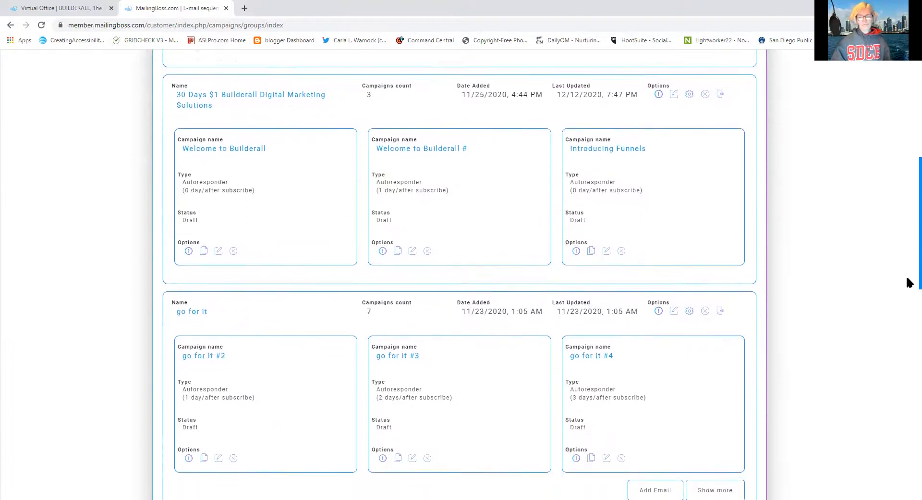
{"action": "scroll", "coordinate": [909, 283], "scroll_direction": "up", "scroll_amount": 2}
{"action": "scroll", "coordinate": [908, 275], "scroll_direction": "down", "scroll_amount": 1}
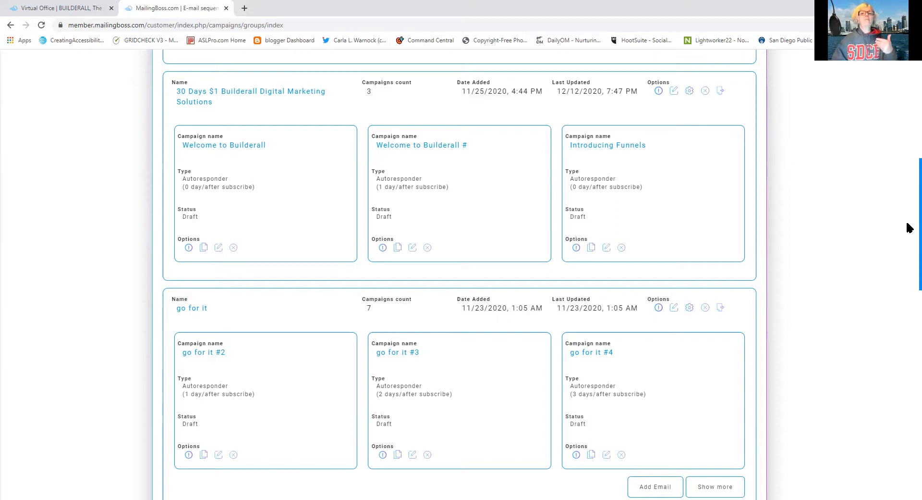
{"action": "scroll", "coordinate": [910, 228], "scroll_direction": "down", "scroll_amount": 1}
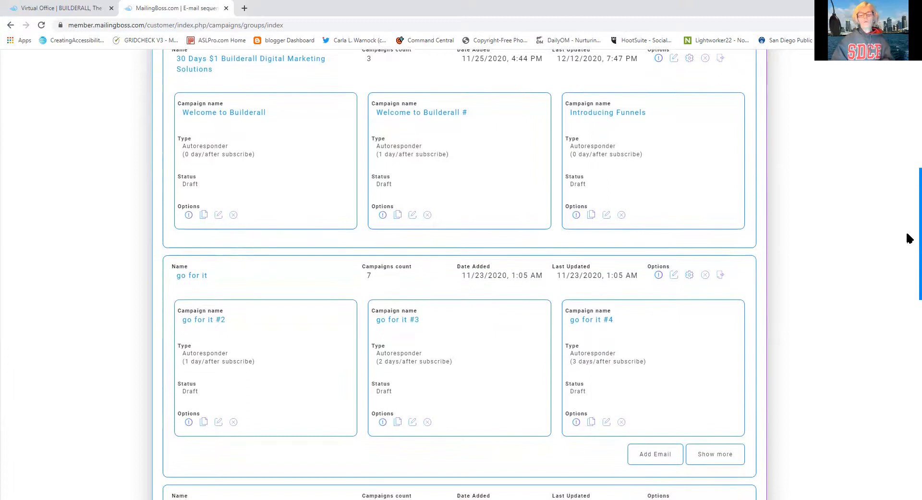
{"action": "scroll", "coordinate": [908, 235], "scroll_direction": "up", "scroll_amount": 6}
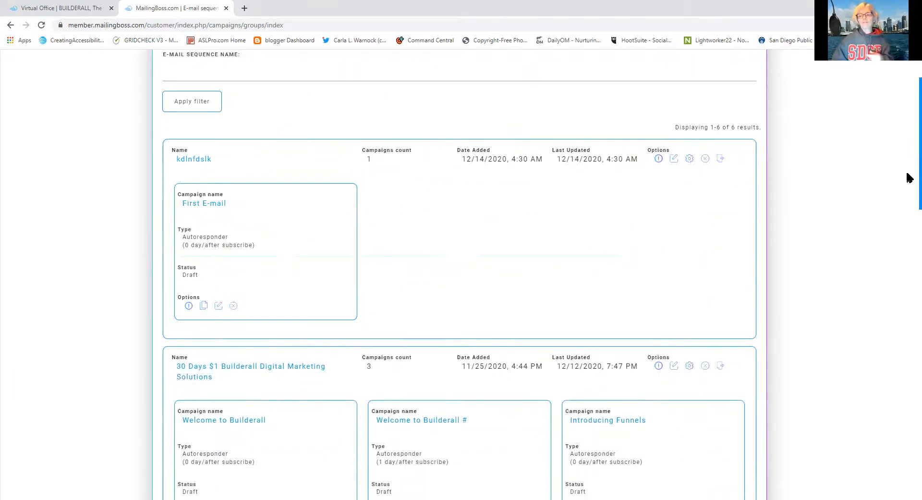
{"action": "scroll", "coordinate": [910, 177], "scroll_direction": "up", "scroll_amount": 2}
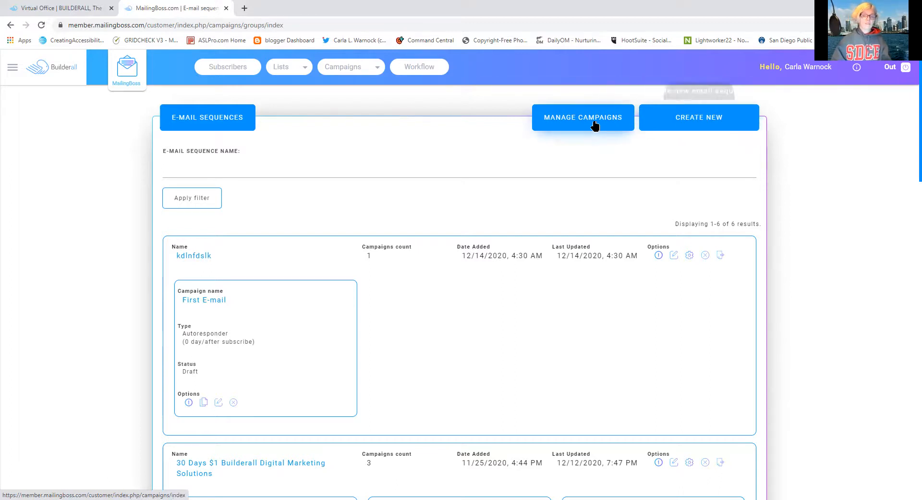
Return from the sequences to the campaign overview to review its entries, and open the workflow builder.
{"action": "left_click", "coordinate": [596, 124]}
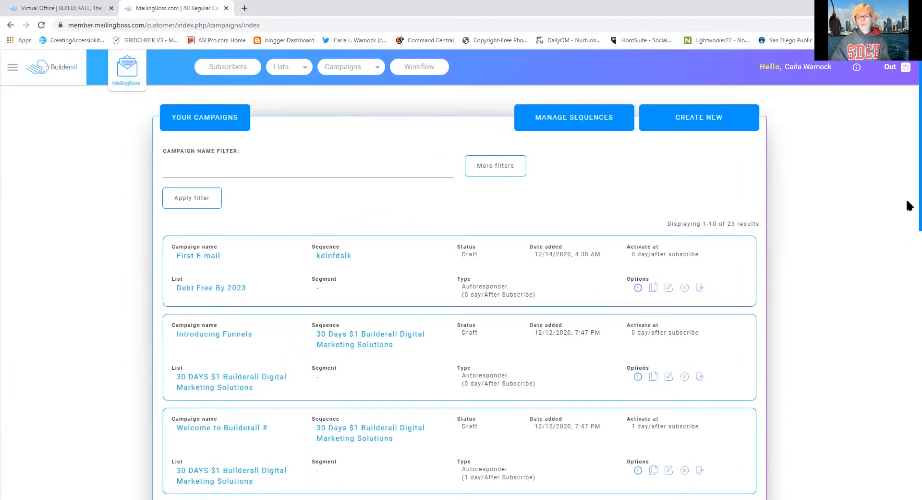
{"action": "scroll", "coordinate": [908, 205], "scroll_direction": "down", "scroll_amount": 2}
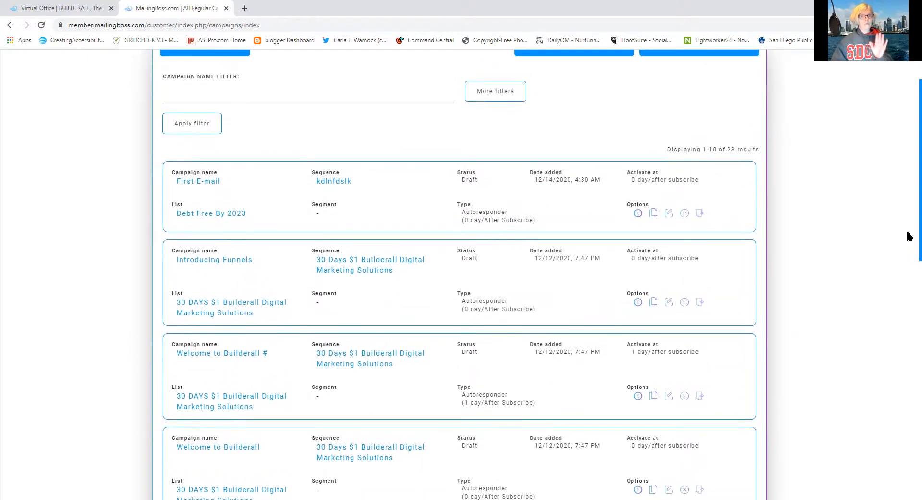
{"action": "scroll", "coordinate": [909, 236], "scroll_direction": "down", "scroll_amount": 1}
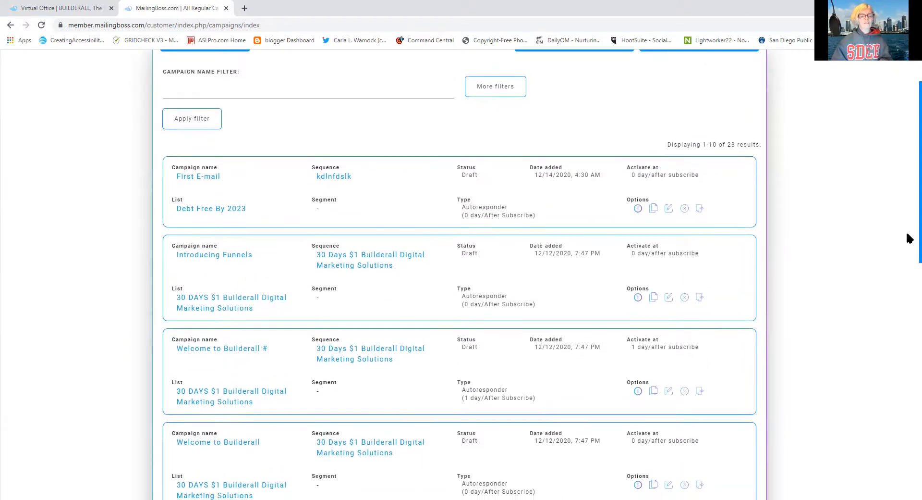
{"action": "left_click_drag", "start_coordinate": [909, 260], "coordinate": [879, 219]}
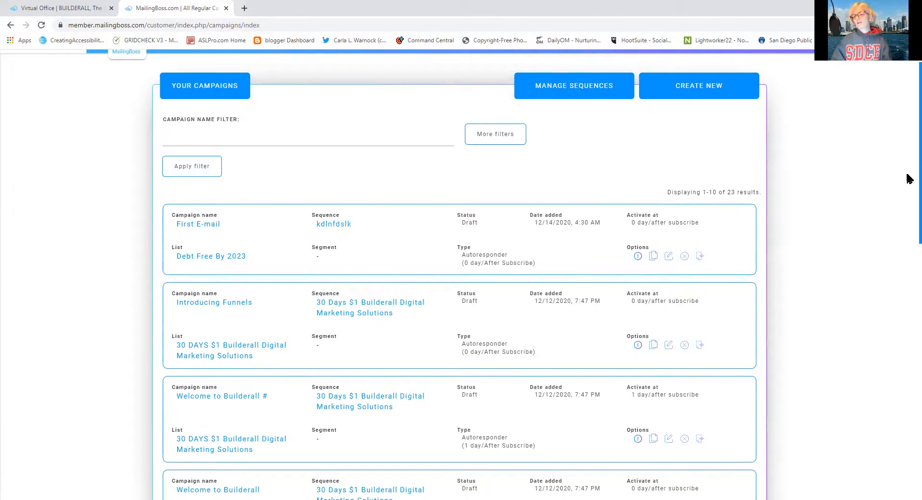
{"action": "scroll", "coordinate": [910, 179], "scroll_direction": "up", "scroll_amount": 1}
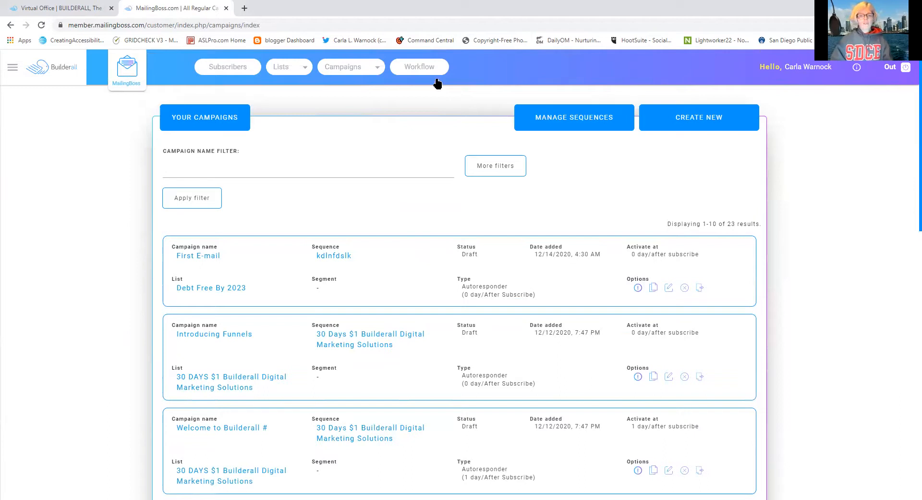
{"action": "left_click", "coordinate": [421, 70]}
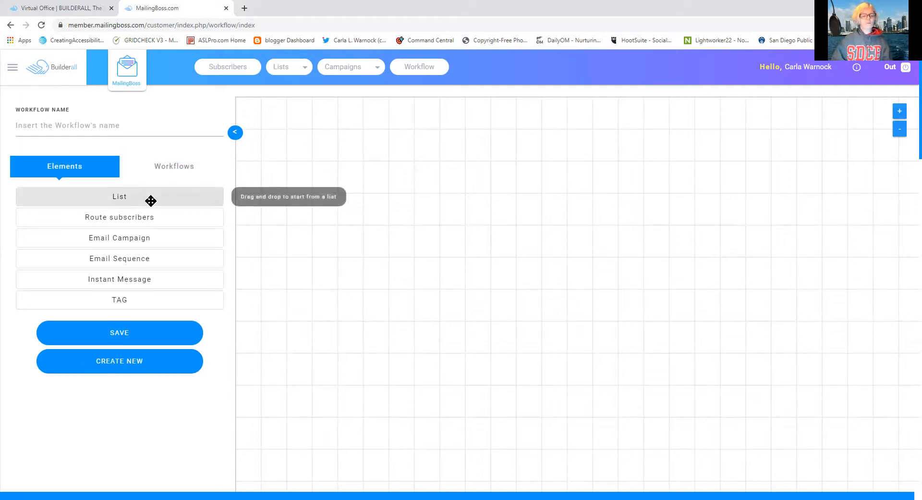
Place List, Email Campaign, Email Sequence, Instant Message and TAG elements on the workflow canvas.
{"action": "left_click_drag", "start_coordinate": [151, 200], "coordinate": [317, 199]}
{"action": "mouse_move", "coordinate": [481, 184]}
{"action": "left_mouse_down"}
{"action": "mouse_move", "coordinate": [371, 188]}
{"action": "mouse_move", "coordinate": [466, 193]}
{"action": "left_mouse_up"}
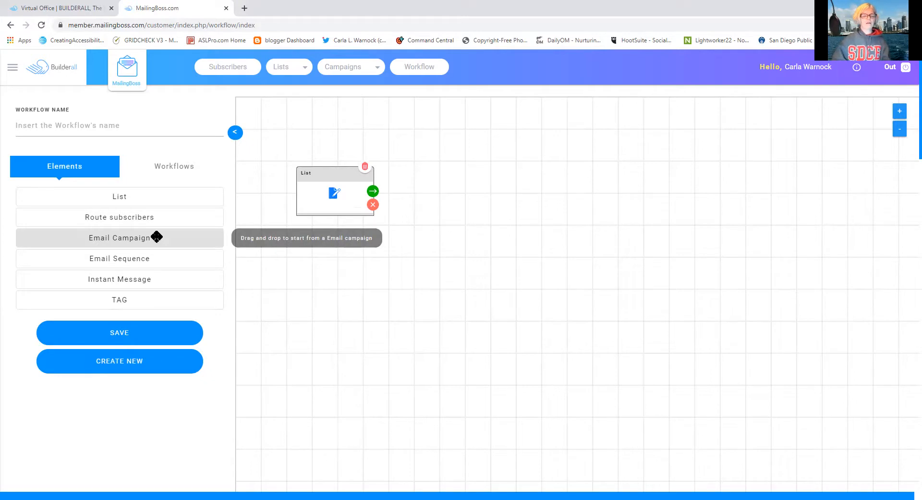
{"action": "left_click_drag", "start_coordinate": [157, 237], "coordinate": [594, 221]}
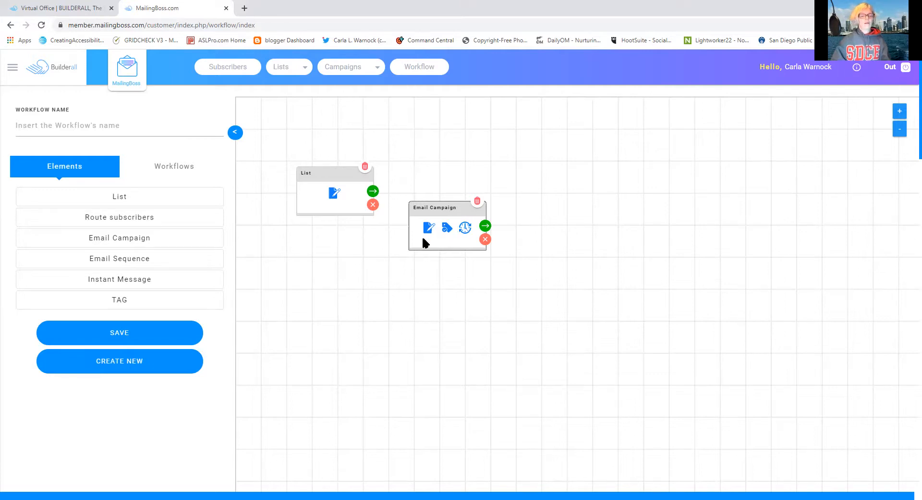
{"action": "left_click_drag", "start_coordinate": [234, 278], "coordinate": [513, 330]}
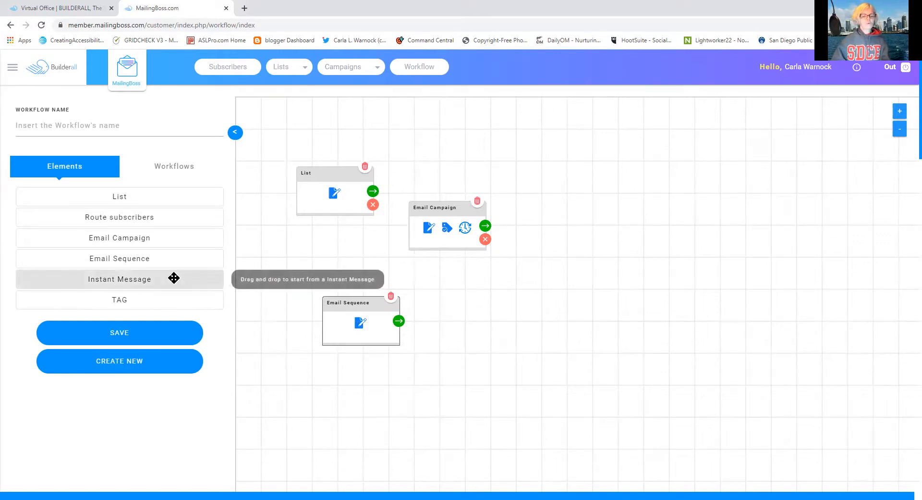
{"action": "left_click_drag", "start_coordinate": [364, 302], "coordinate": [422, 265]}
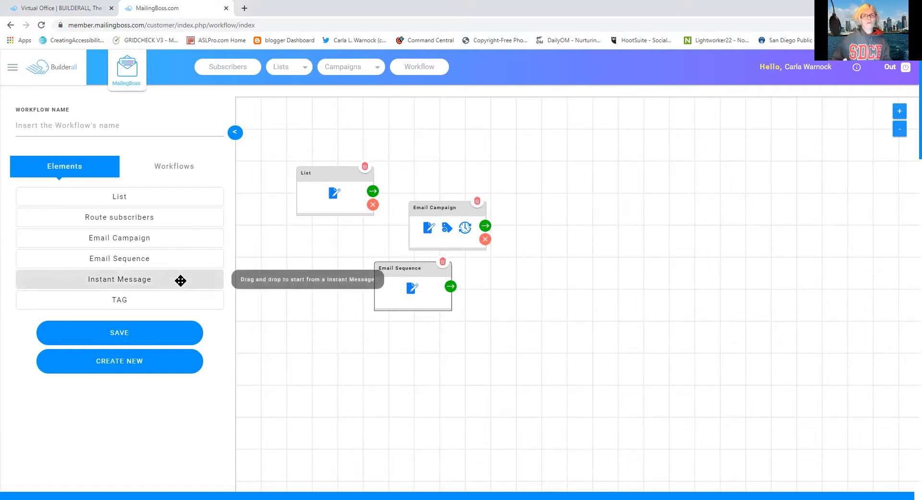
{"action": "left_click_drag", "start_coordinate": [180, 281], "coordinate": [519, 355]}
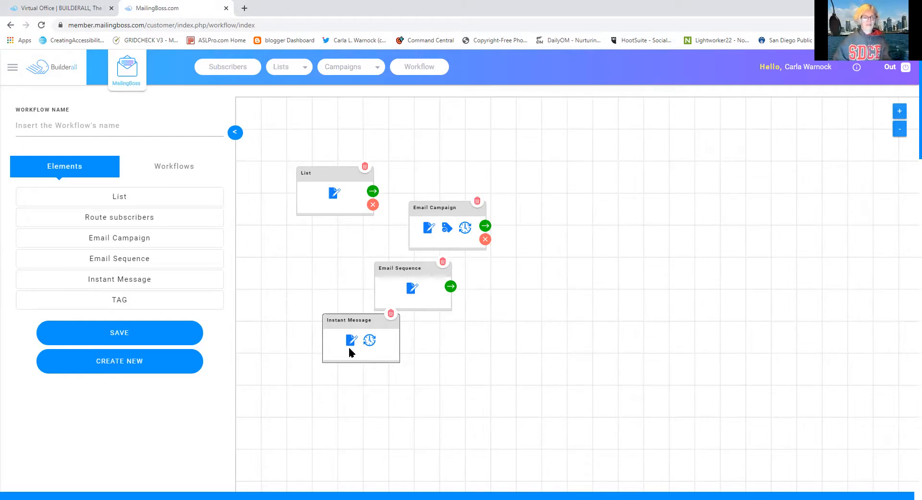
{"action": "left_click_drag", "start_coordinate": [156, 296], "coordinate": [673, 407]}
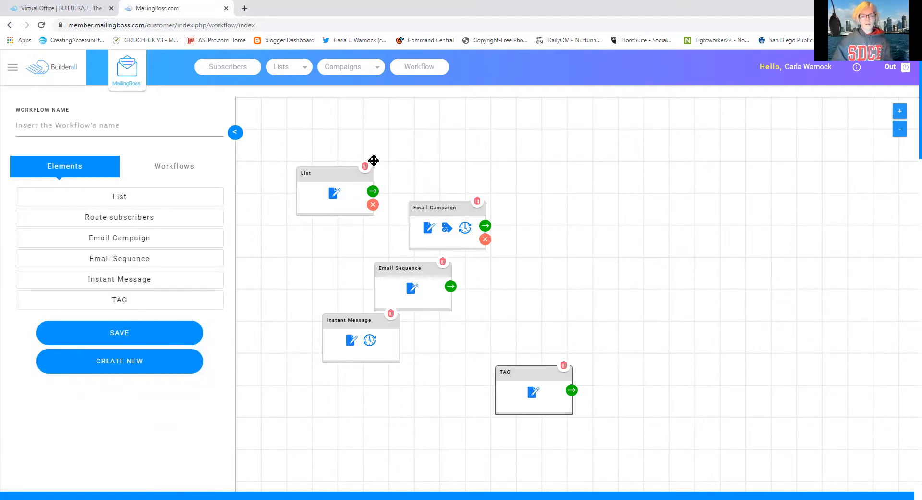
Delete the List, Email Campaign, Email Sequence, Instant Message and TAG elements from the workflow canvas.
{"action": "left_click", "coordinate": [365, 166]}
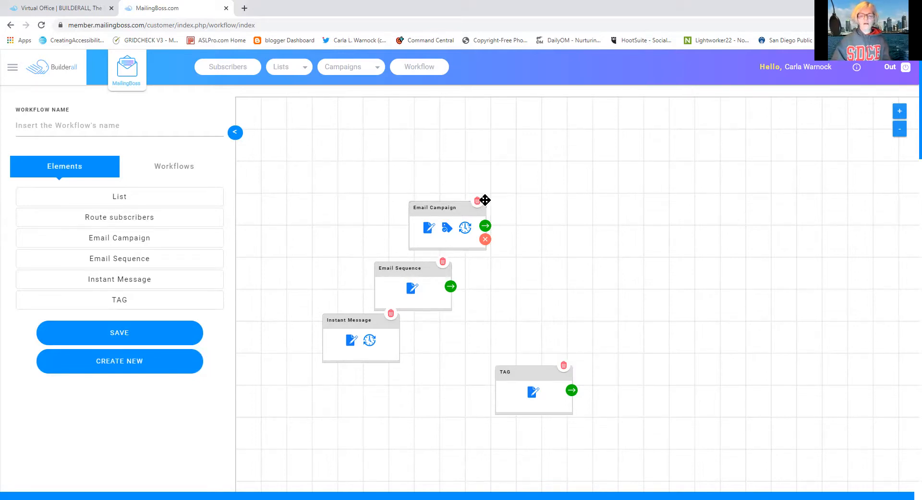
{"action": "left_click", "coordinate": [477, 201]}
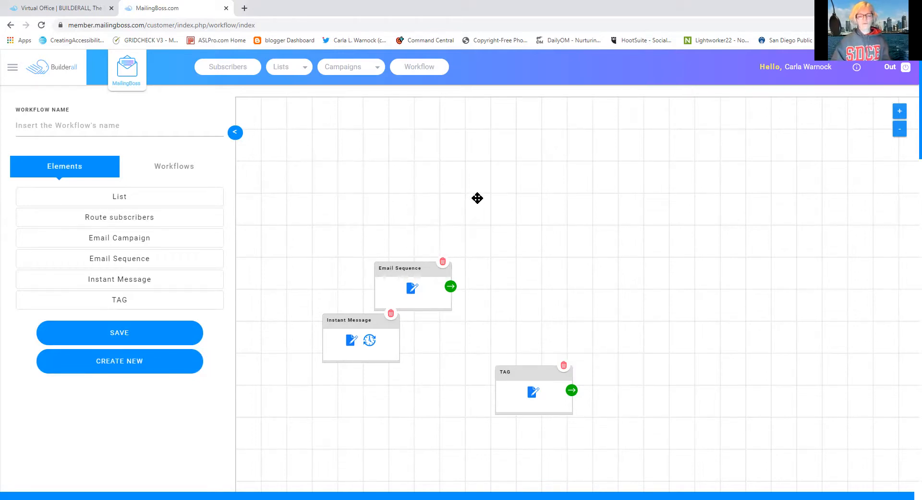
{"action": "left_click", "coordinate": [443, 261]}
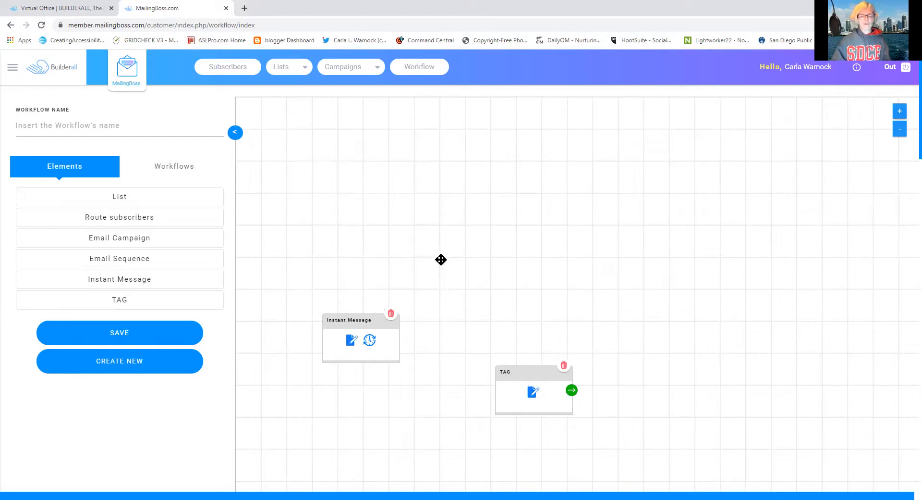
{"action": "left_click", "coordinate": [391, 314]}
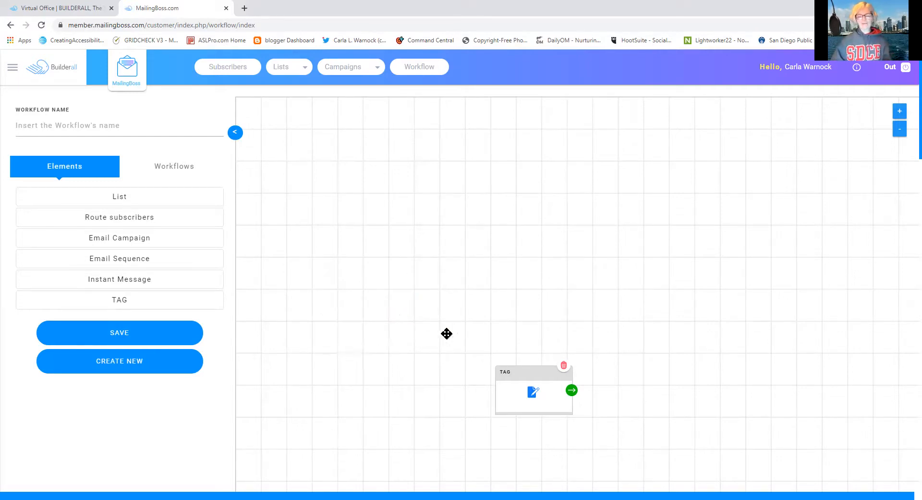
{"action": "left_click", "coordinate": [563, 366]}
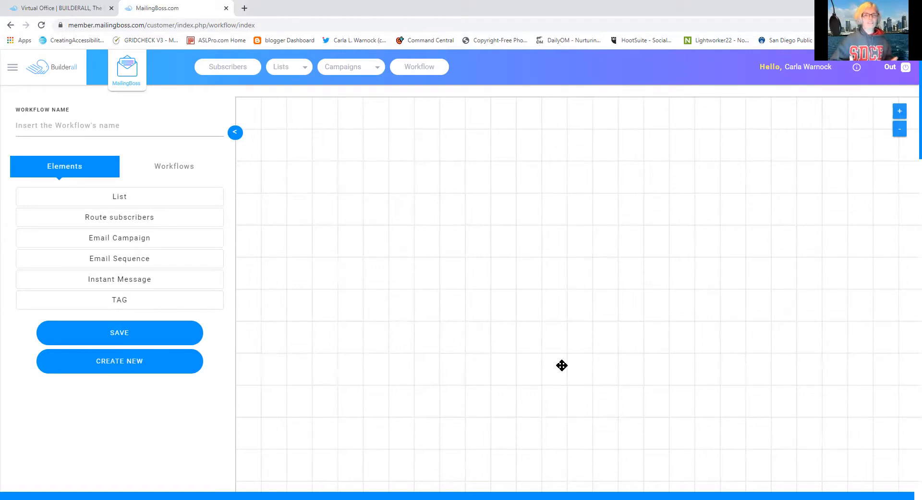
Display the saved workflows in the workflow builder.
{"action": "left_click", "coordinate": [157, 167]}
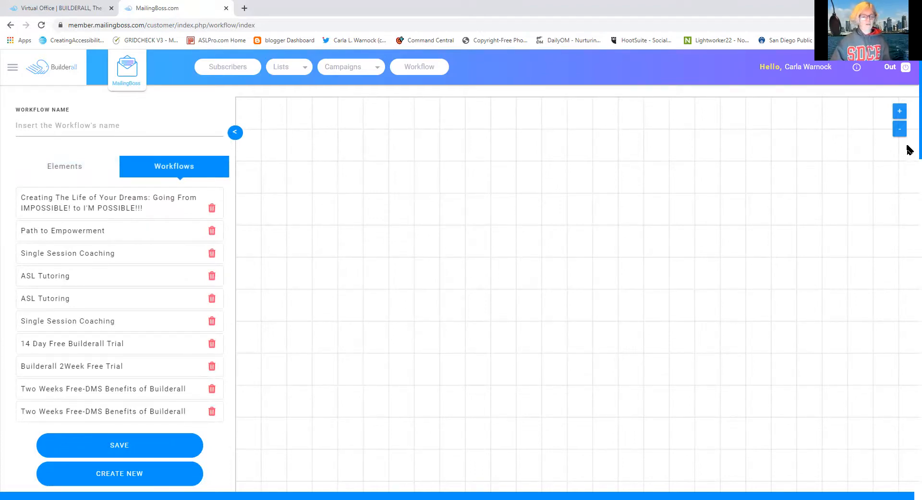
Delete both saved workflows named Two Weeks Free-DMS Benefits of Builderall.
{"action": "scroll", "coordinate": [909, 150], "scroll_direction": "down", "scroll_amount": 3}
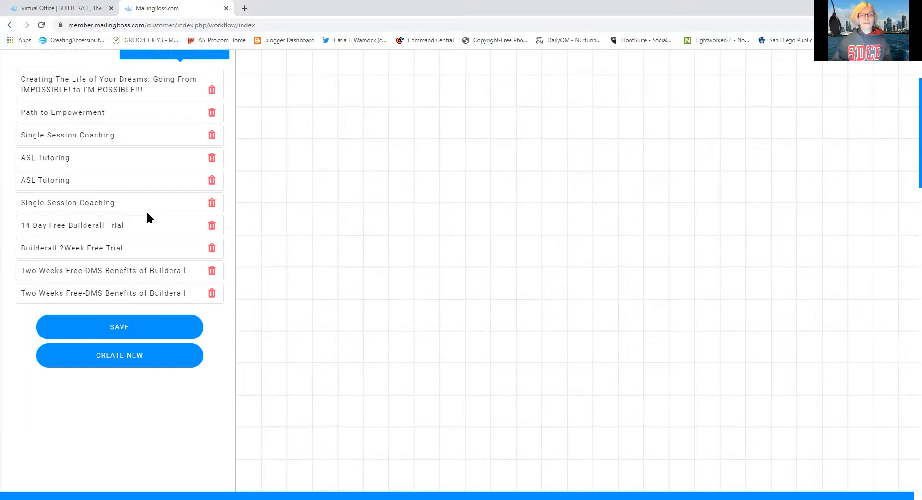
{"action": "left_click", "coordinate": [207, 294]}
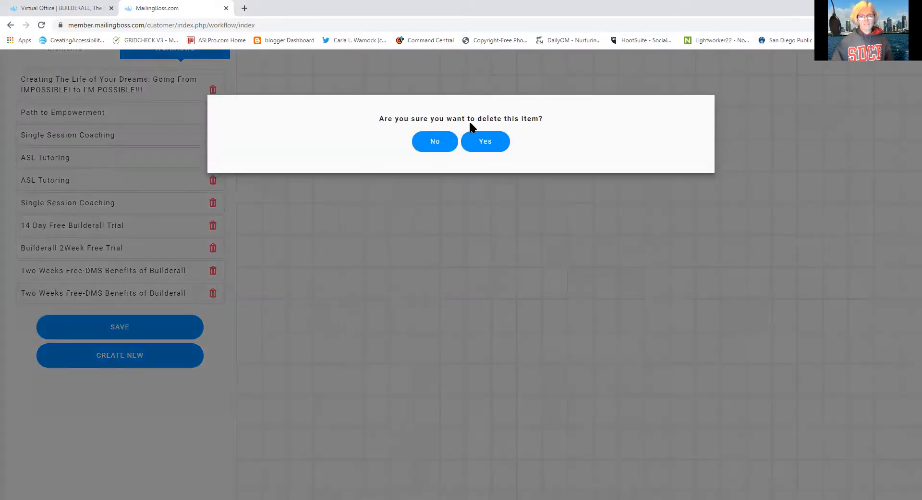
{"action": "left_click", "coordinate": [484, 142]}
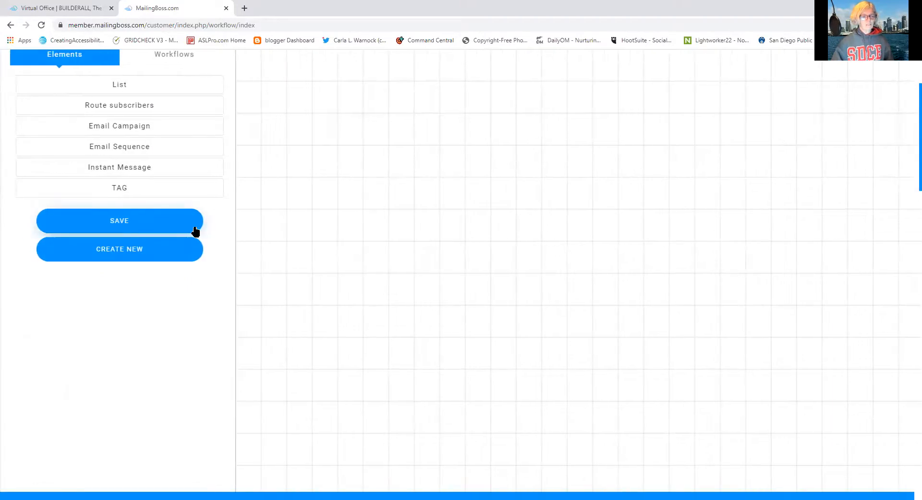
{"action": "left_click", "coordinate": [185, 59]}
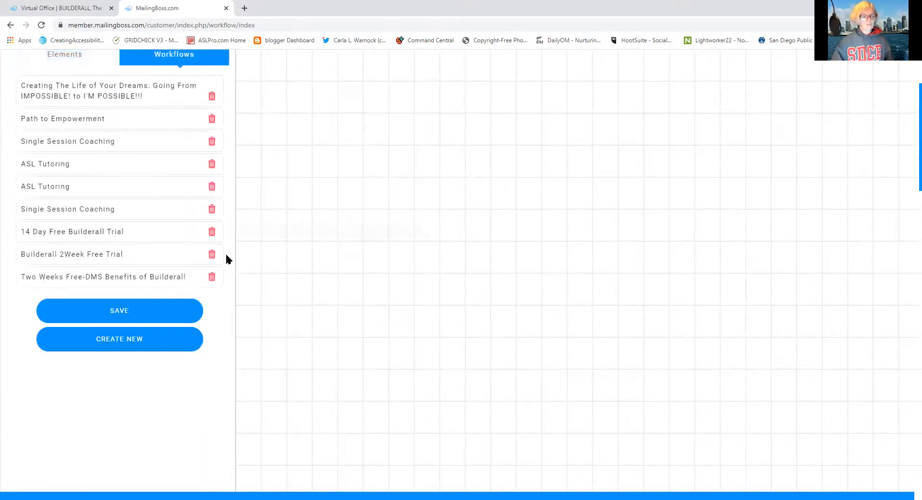
{"action": "left_click", "coordinate": [210, 276]}
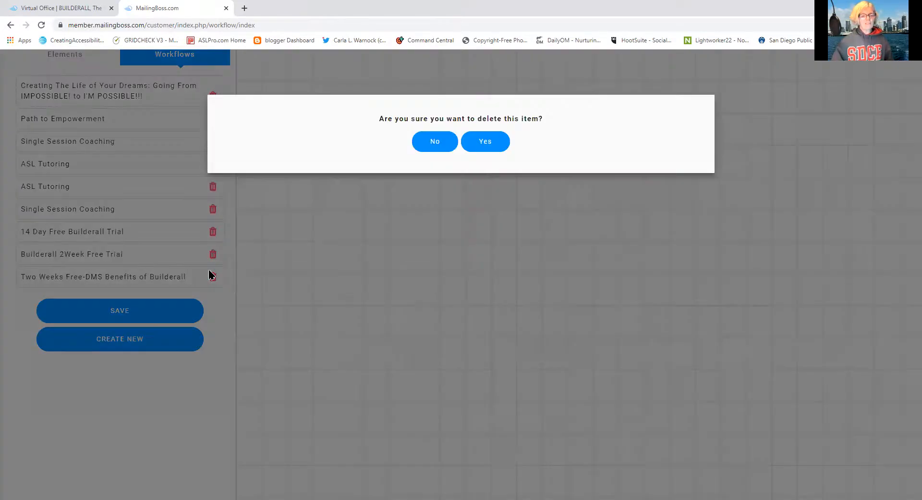
{"action": "left_click", "coordinate": [494, 143]}
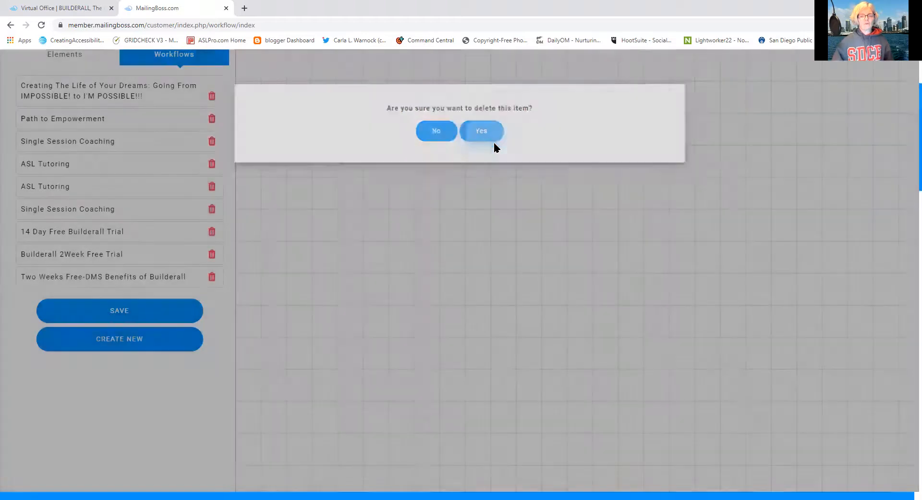
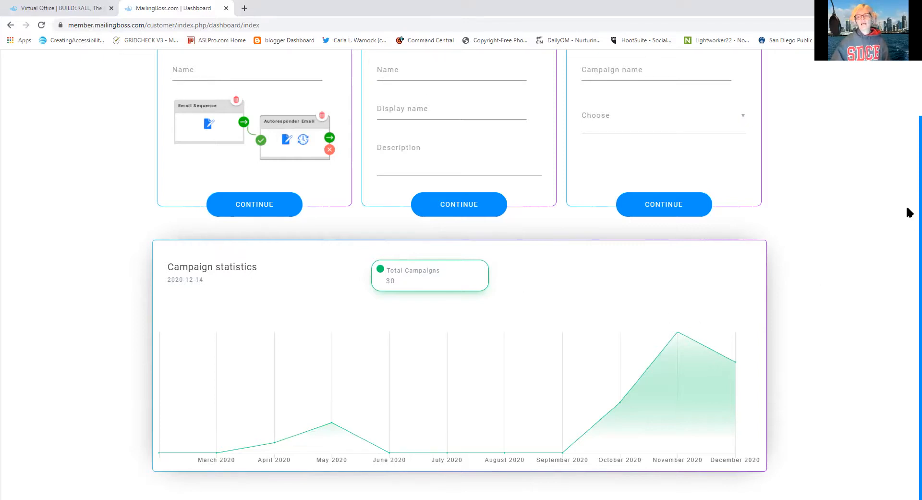
Display the subscriber lists and open the pages and emails settings of the Highest Purpose Store list.
{"action": "scroll", "coordinate": [908, 173], "scroll_direction": "up", "scroll_amount": 2}
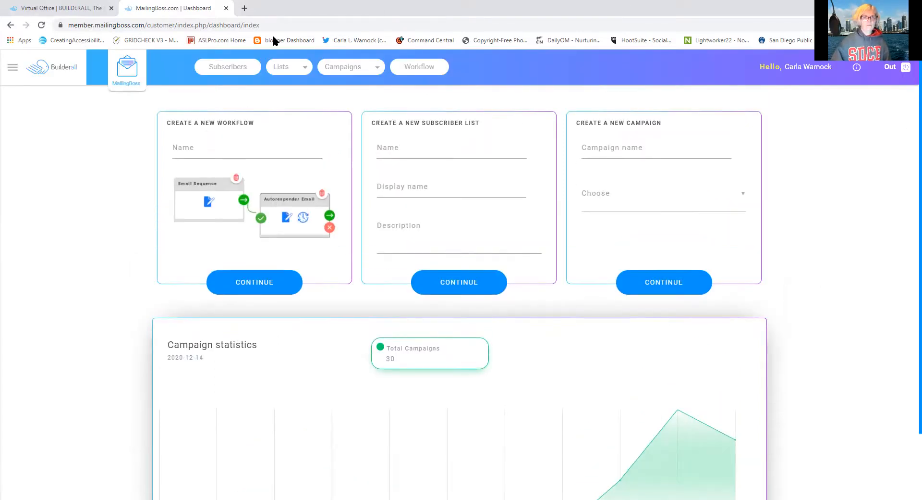
{"action": "left_click", "coordinate": [290, 67]}
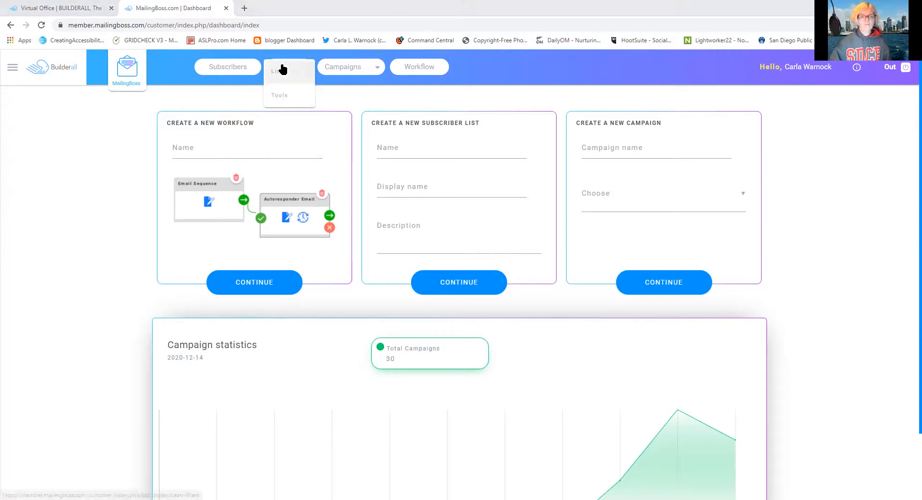
{"action": "left_click", "coordinate": [282, 70]}
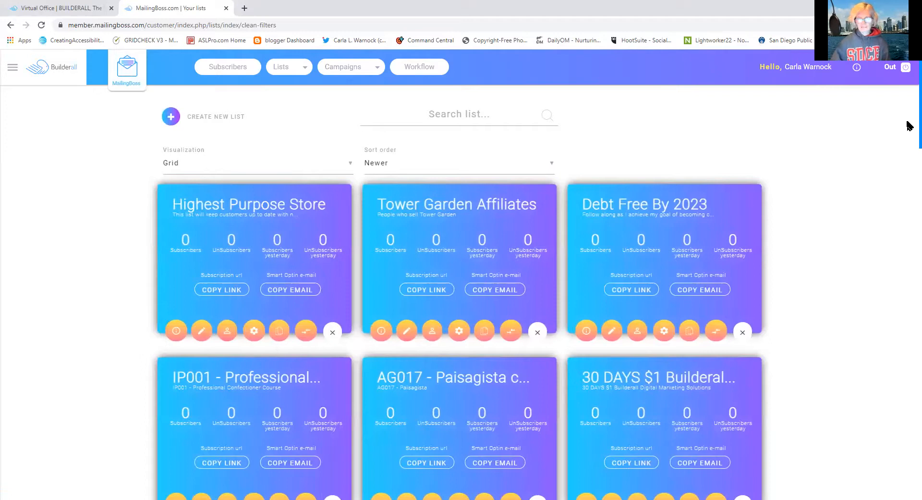
{"action": "scroll", "coordinate": [909, 126], "scroll_direction": "down", "scroll_amount": 2}
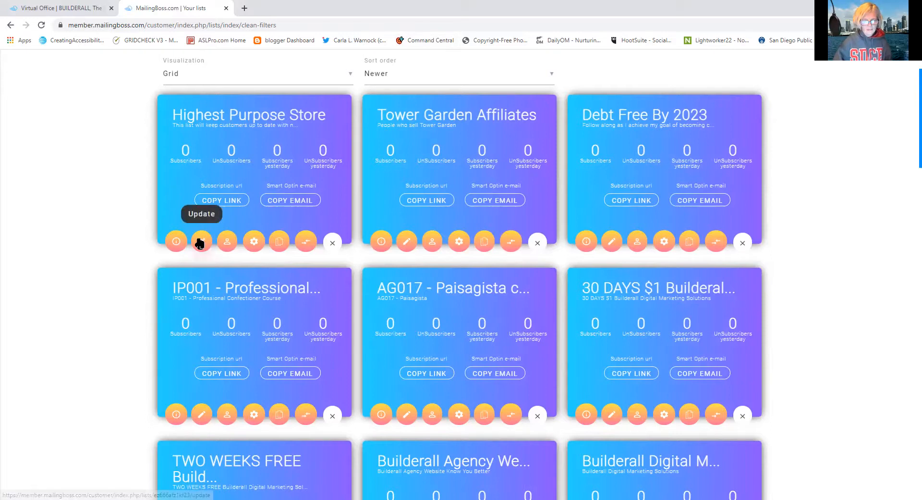
{"action": "left_click", "coordinate": [253, 241]}
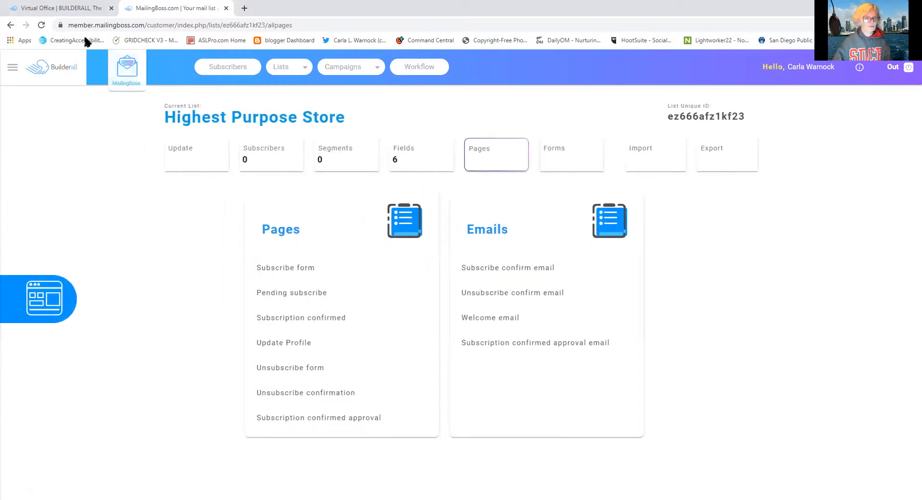
Return to the subscriber lists and open the Highest Purpose Store overview to review its growth, responsivity, delivery and unsubscriber charts.
{"action": "left_click", "coordinate": [7, 25]}
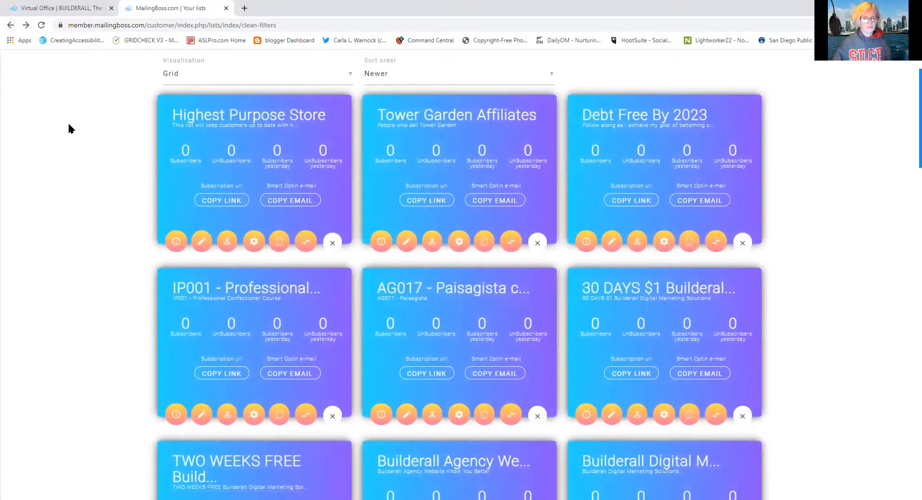
{"action": "left_click", "coordinate": [177, 244]}
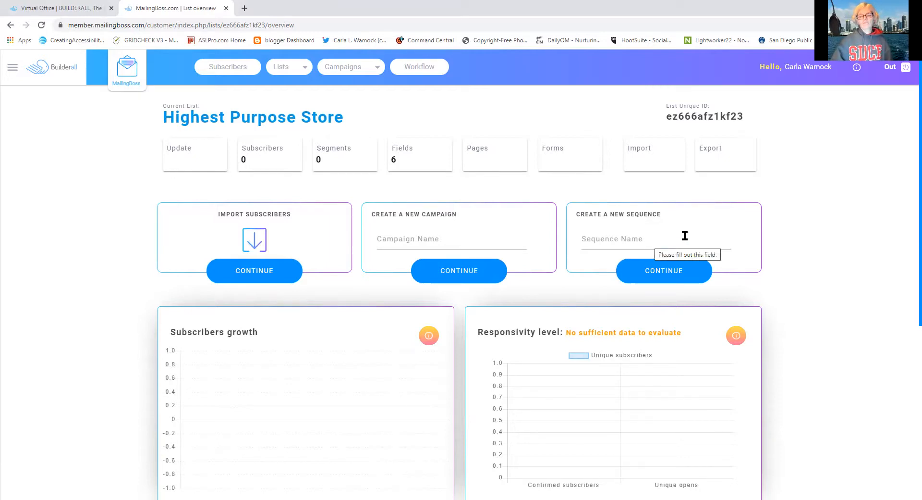
{"action": "scroll", "coordinate": [685, 236], "scroll_direction": "down", "scroll_amount": 1}
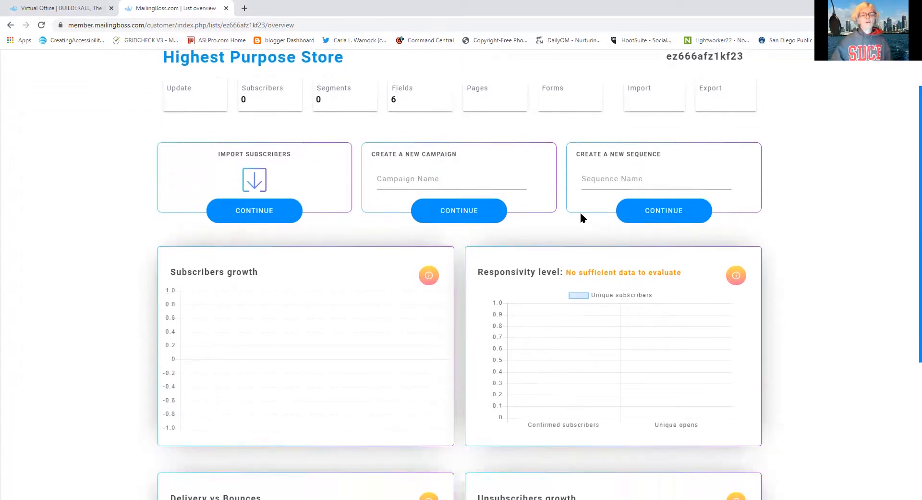
{"action": "scroll", "coordinate": [908, 245], "scroll_direction": "up", "scroll_amount": 1}
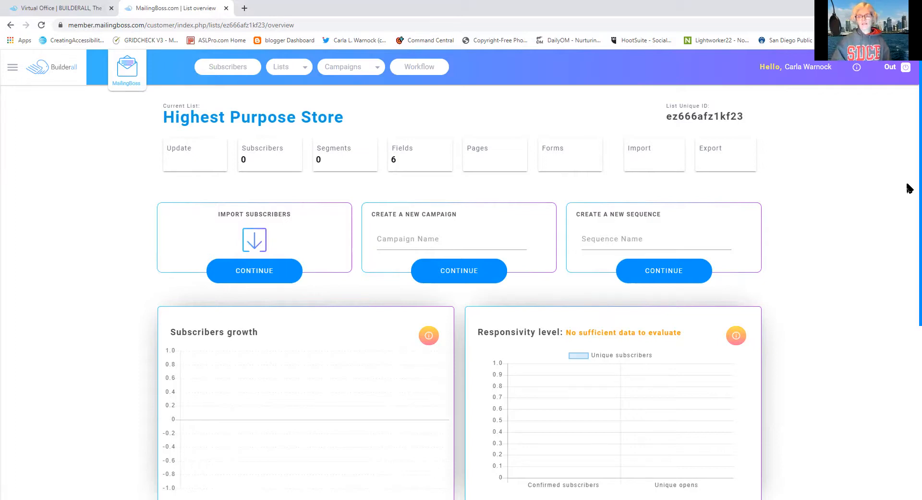
{"action": "scroll", "coordinate": [910, 188], "scroll_direction": "down", "scroll_amount": 5}
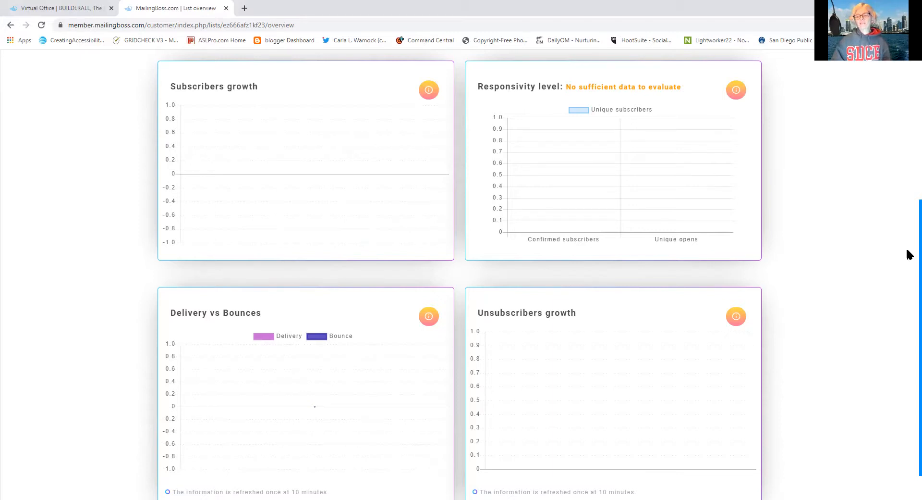
{"action": "left_click_drag", "start_coordinate": [907, 250], "coordinate": [909, 272]}
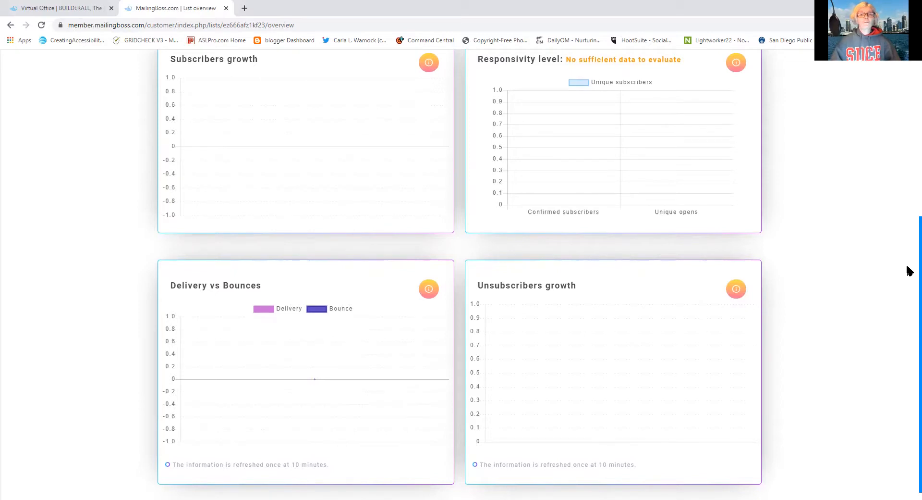
{"action": "left_click_drag", "start_coordinate": [909, 271], "coordinate": [904, 251]}
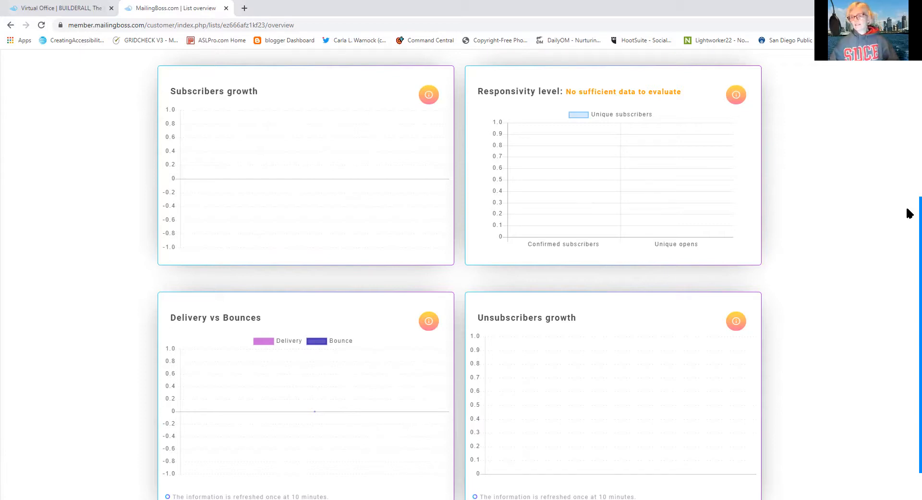
{"action": "scroll", "coordinate": [907, 240], "scroll_direction": "down", "scroll_amount": 1}
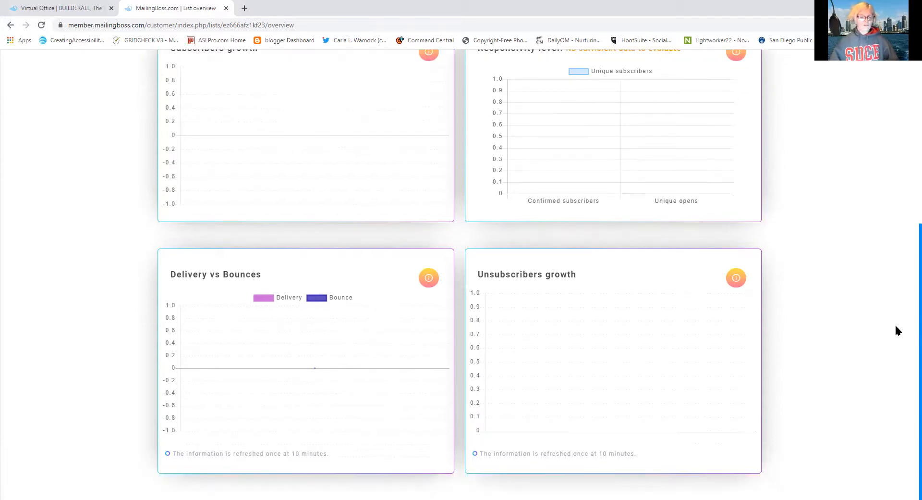